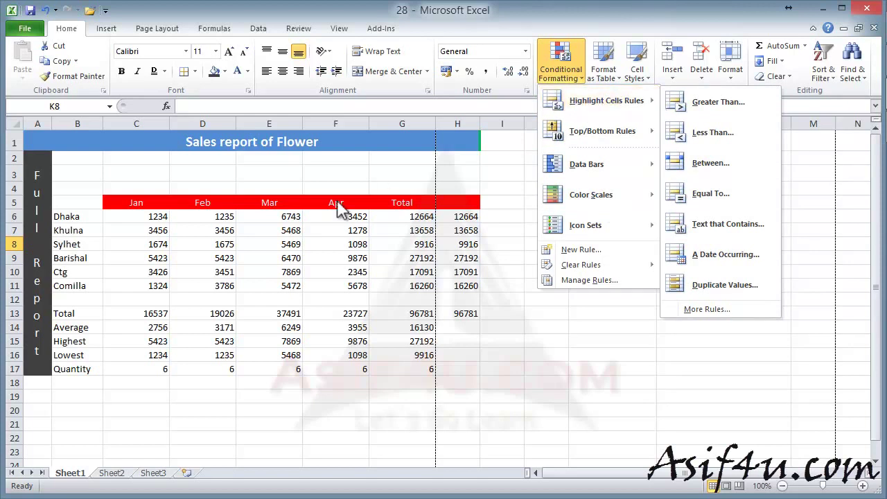
- Select the sales figures for all cities from Jan to Apr through the named range Data2
click(254, 234)
click(148, 218)
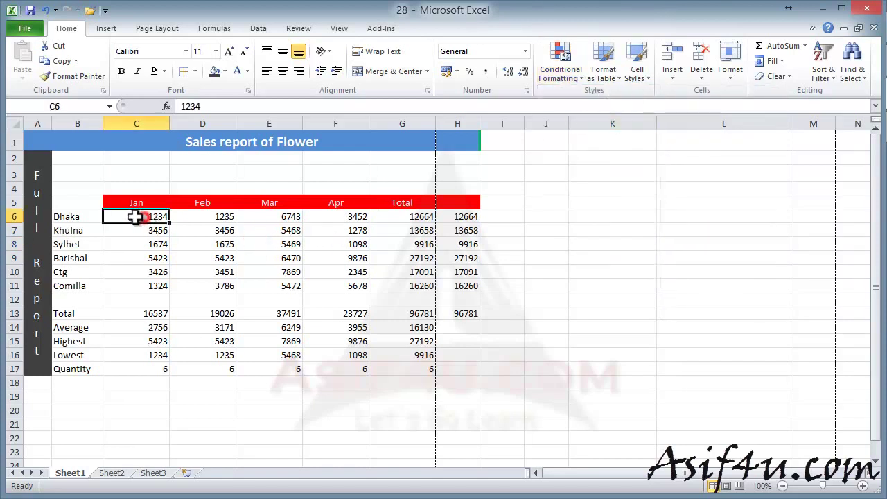
click(109, 106)
click(64, 136)
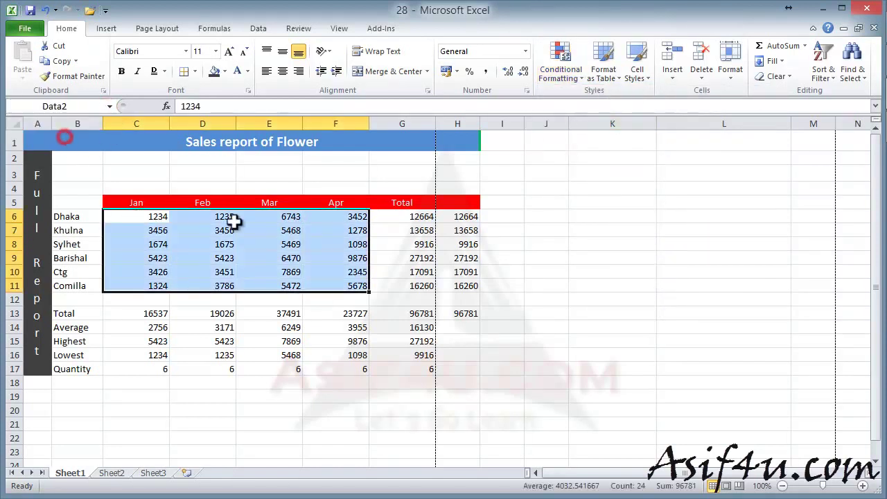
- Add a Greater Than highlight rule to Data2 for values above 1234, using Light Red Fill with Dark Red Text
click(577, 83)
mouse_move(583, 99)
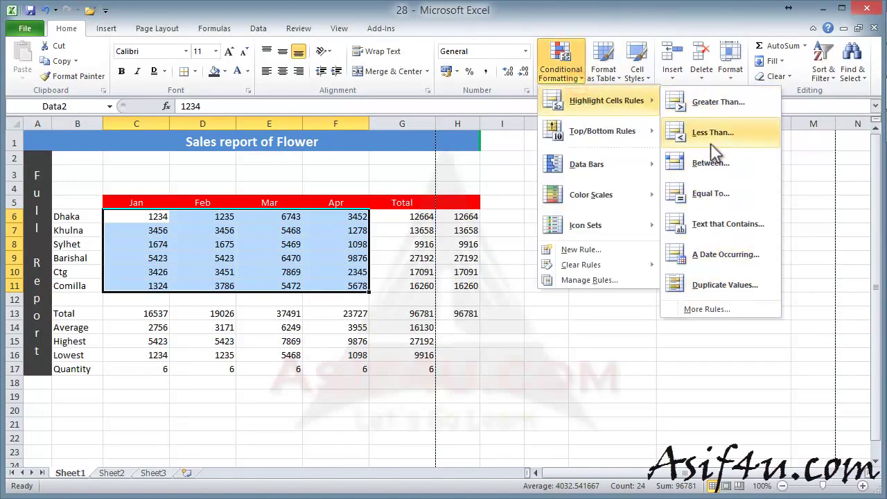
click(716, 104)
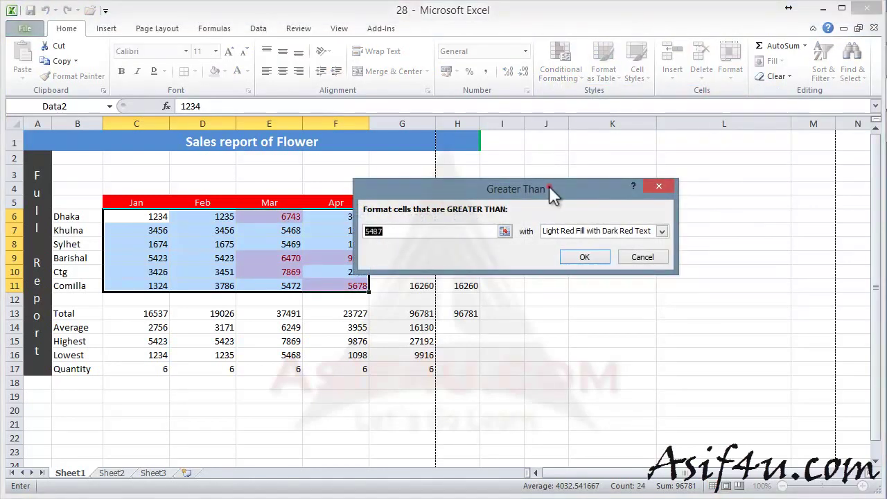
drag(549, 186, 658, 165)
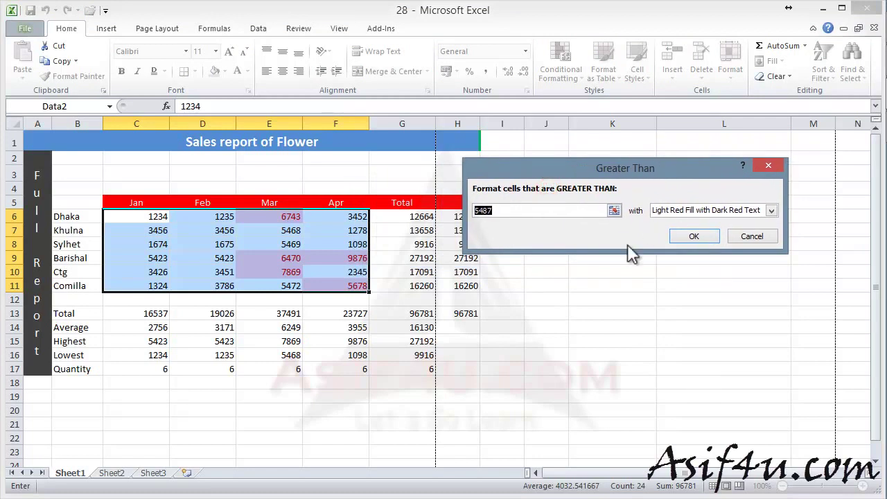
text(1234)
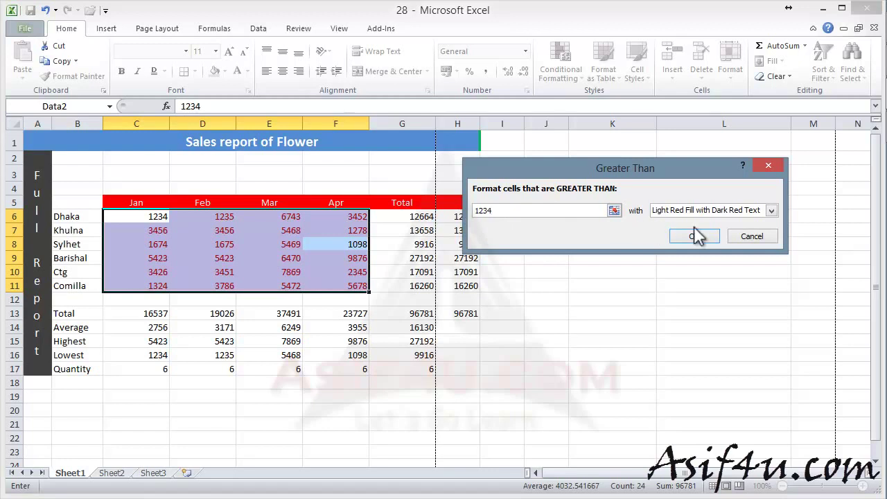
click(771, 210)
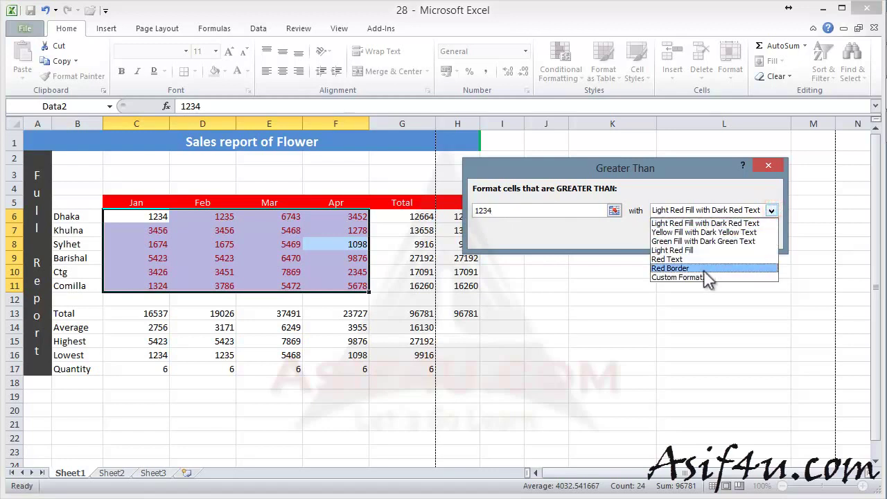
click(703, 223)
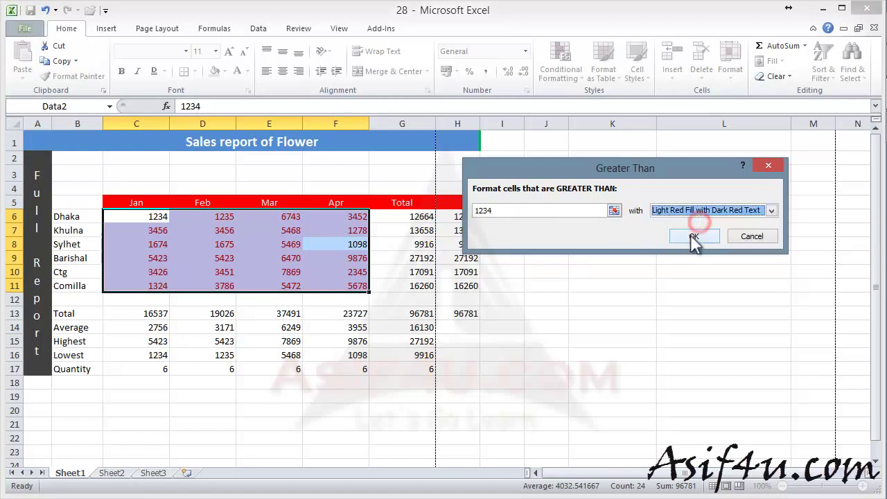
click(691, 235)
click(672, 310)
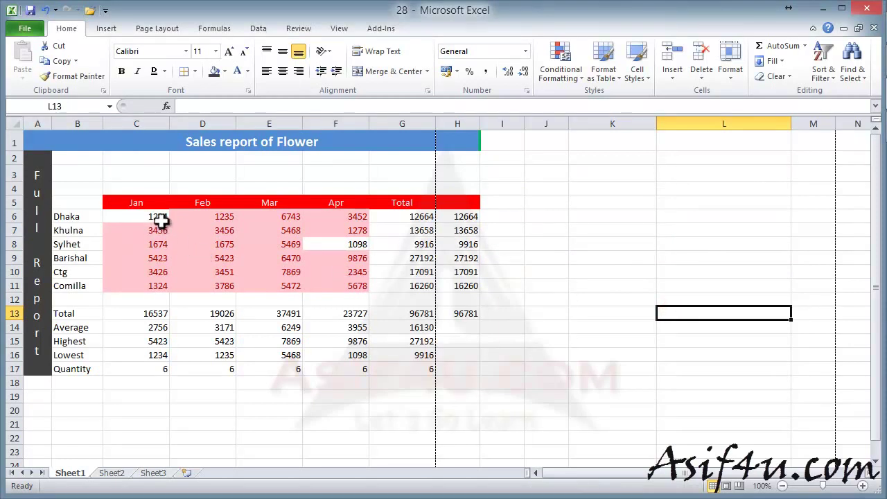
- Check the Dhaka Jan and Sylhet Apr cells against the rule, and undo the Greater Than highlighting
click(150, 218)
click(334, 248)
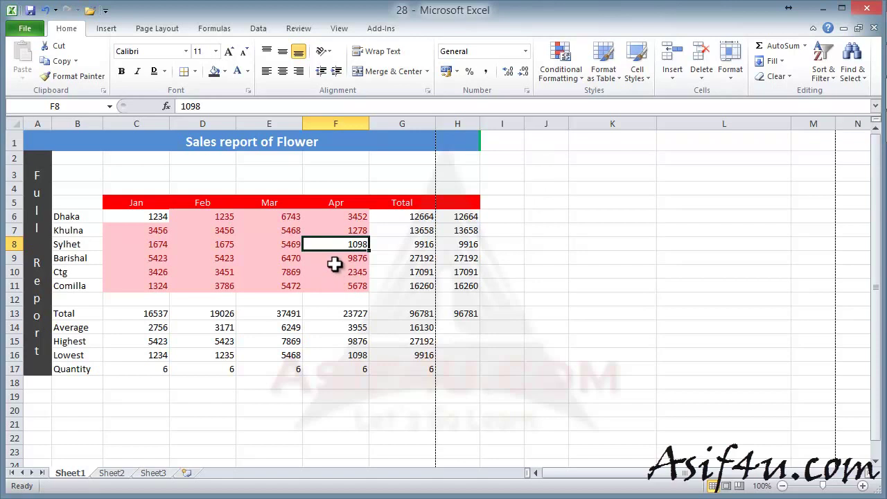
key(ctrl+z)
- Add a Between highlight rule to Data2 for values from 3293 to 7682, formatted with Red Text
click(558, 66)
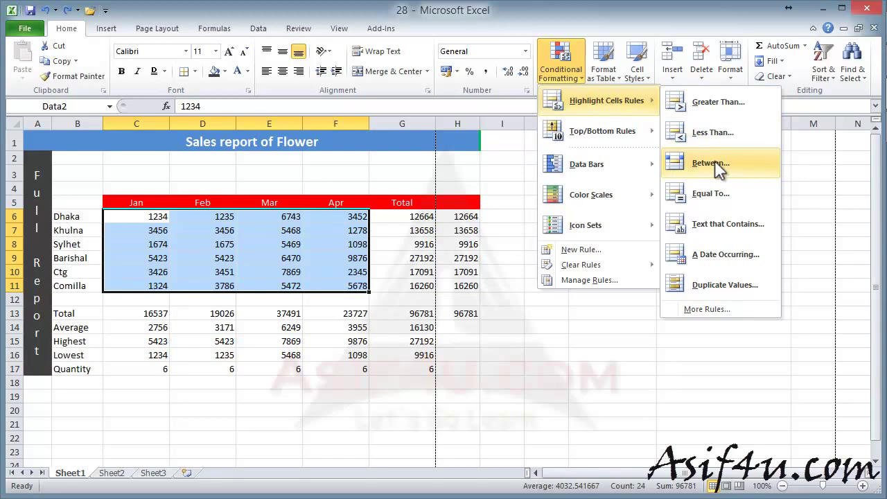
click(714, 163)
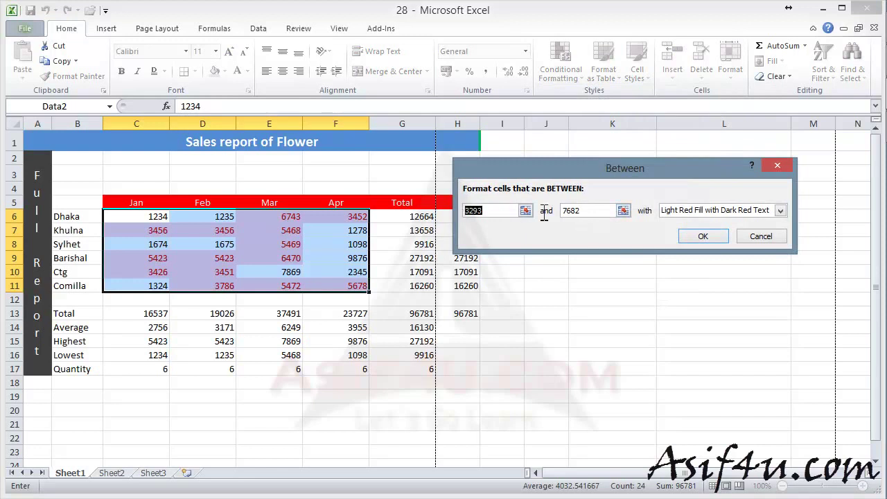
click(780, 210)
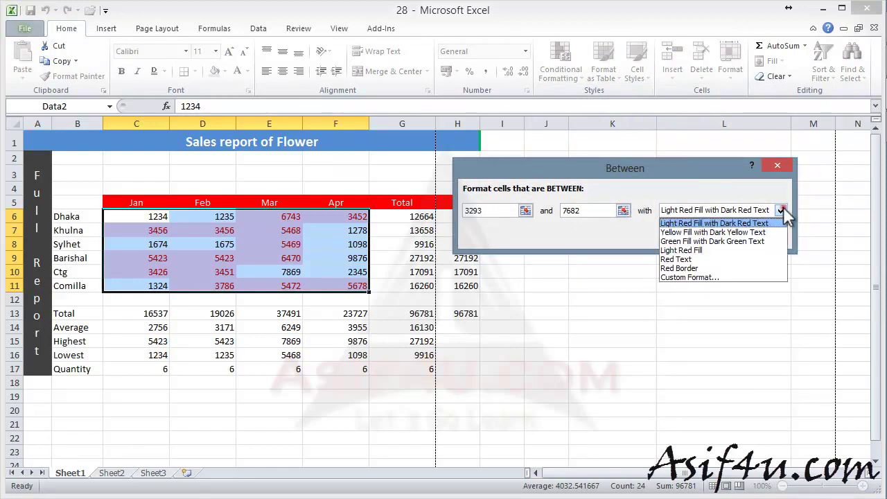
click(701, 258)
click(703, 236)
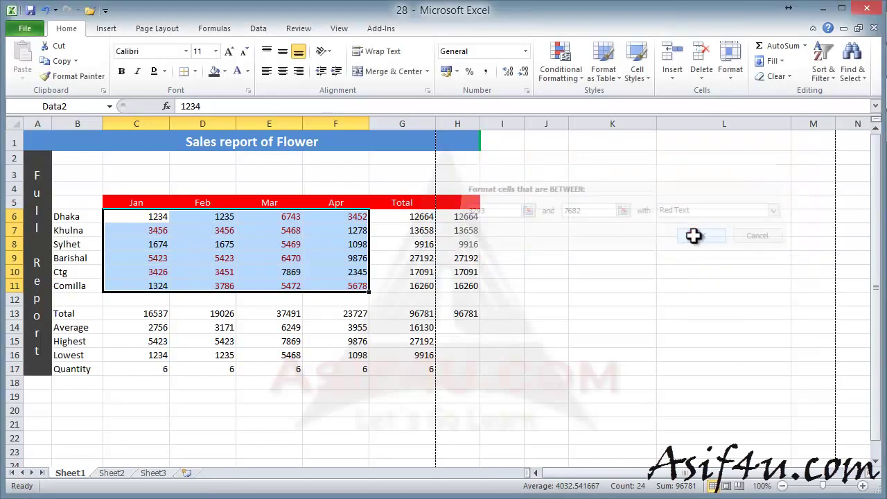
click(627, 295)
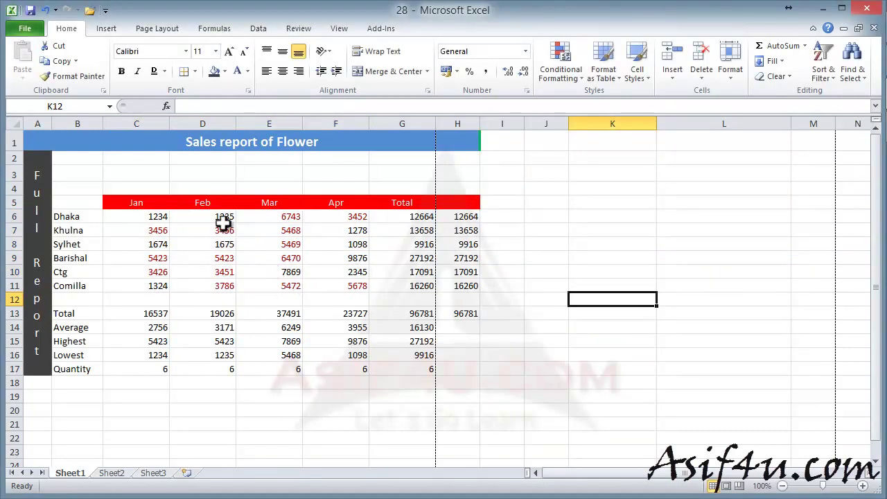
- Check the Khulna Jan and Feb cells and the Dhaka Apr cell, and undo the Between highlighting
click(154, 232)
click(205, 233)
click(305, 217)
click(632, 243)
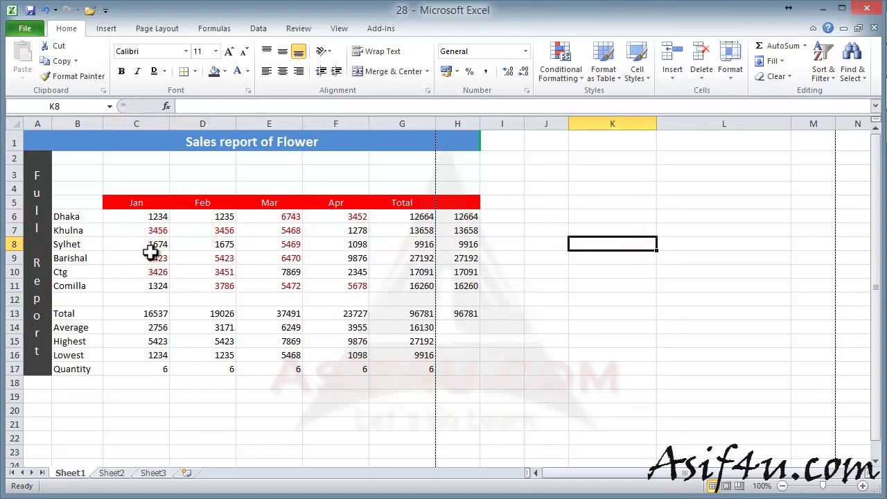
key(ctrl+z)
- Highlight duplicate values in the Data2 range with Light Red Fill
click(561, 68)
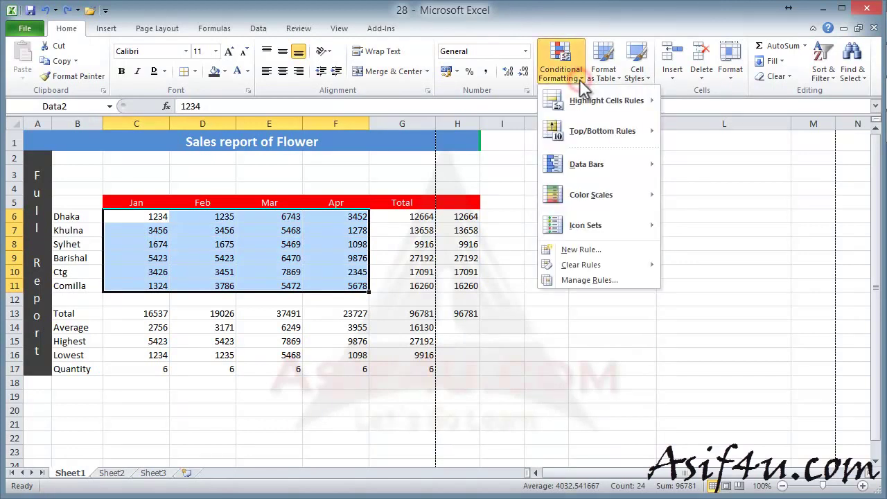
mouse_move(586, 101)
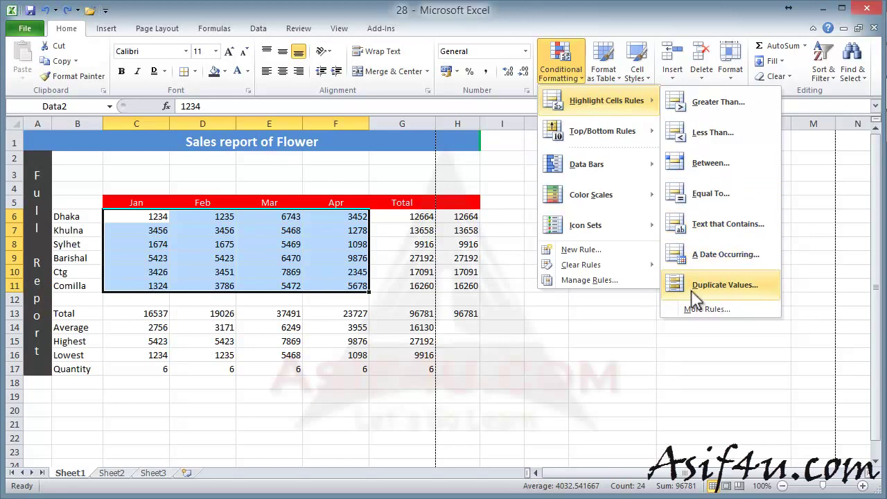
click(736, 286)
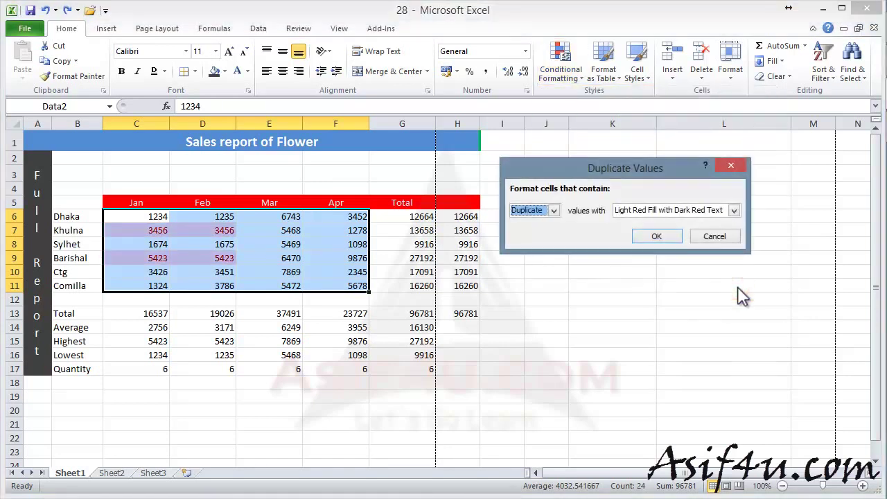
click(732, 211)
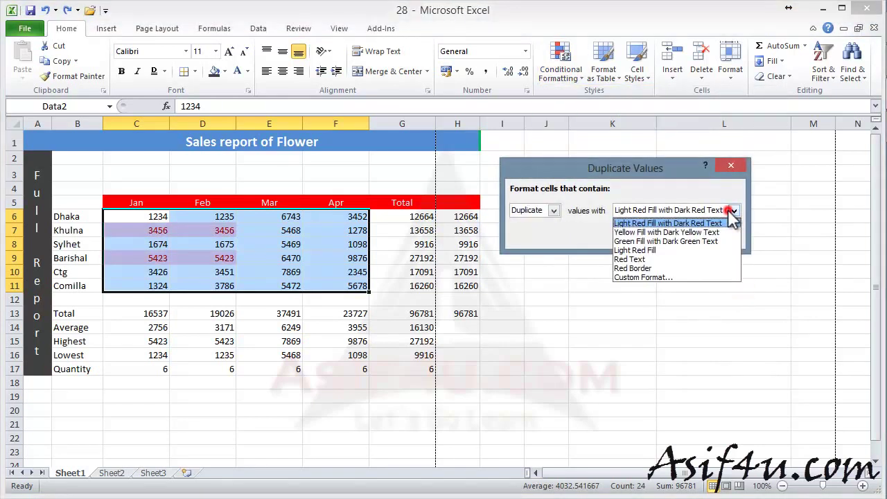
click(649, 252)
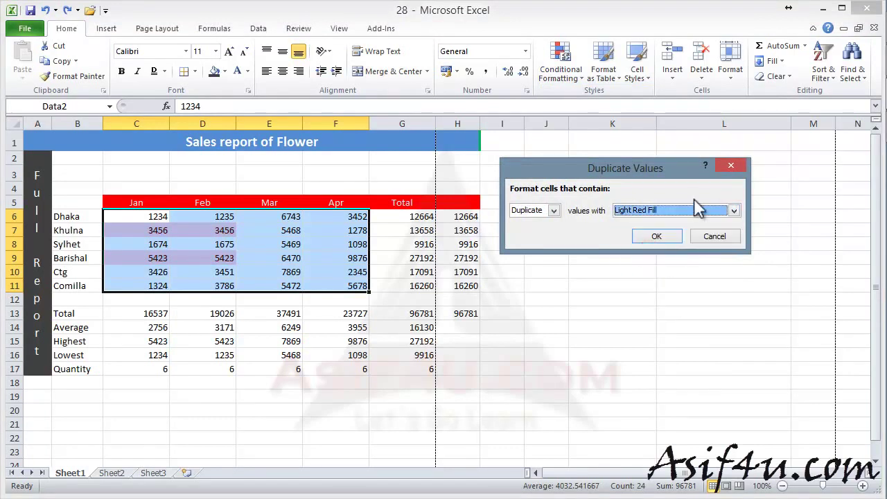
click(668, 236)
click(646, 299)
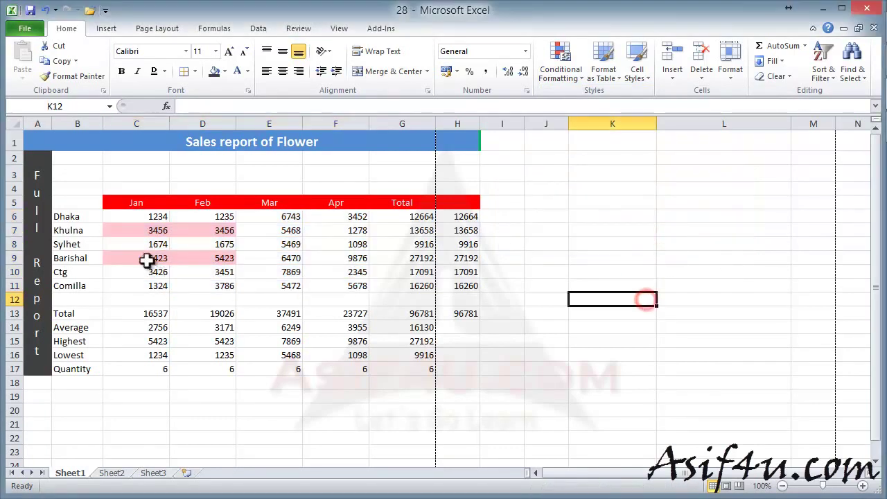
- Check the Jan and Feb cells of Khulna and Barishal, and undo the Duplicate Values highlighting
click(139, 230)
click(218, 232)
click(163, 258)
click(204, 257)
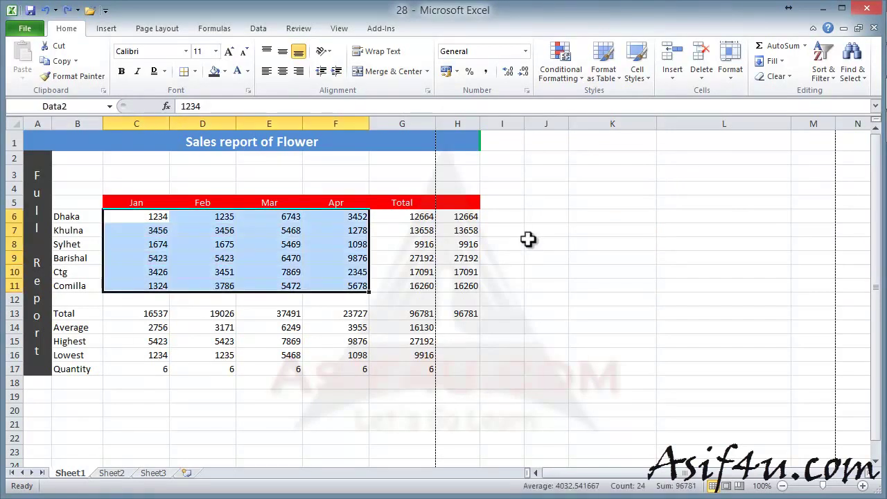
- Start a new formatting rule for Data2 that formats all cells based on their values with a 3-Color Scale
click(565, 73)
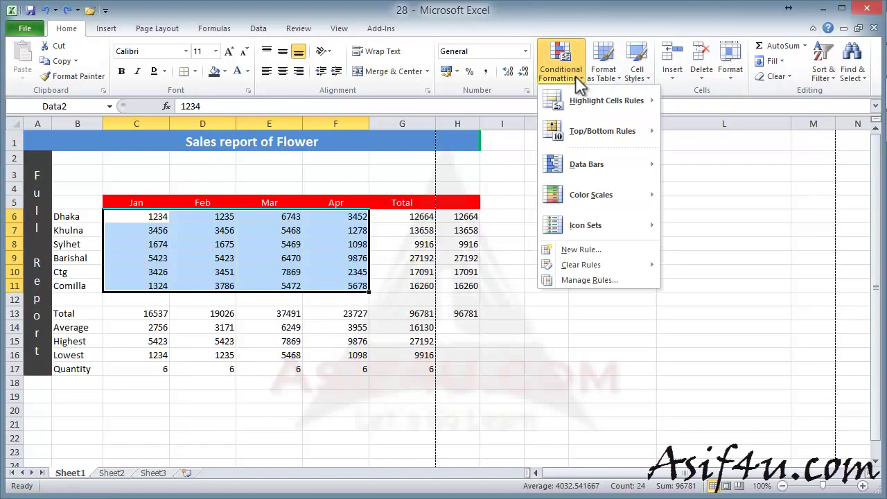
mouse_move(588, 106)
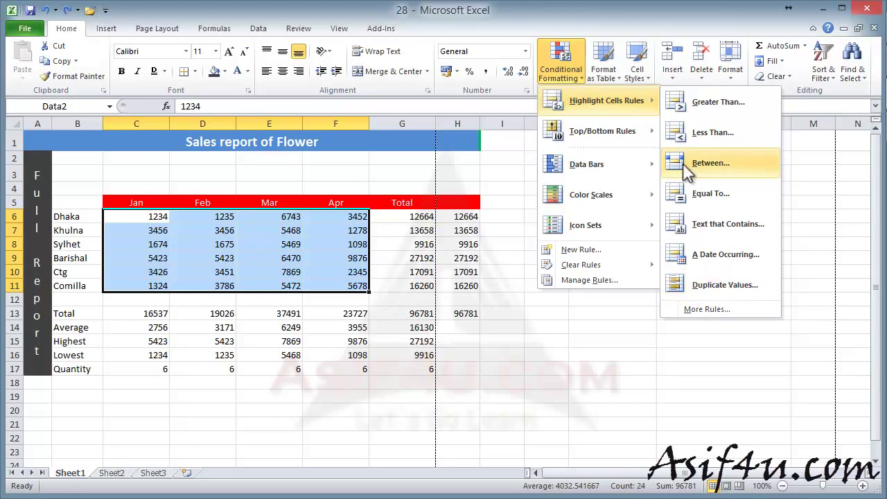
click(587, 251)
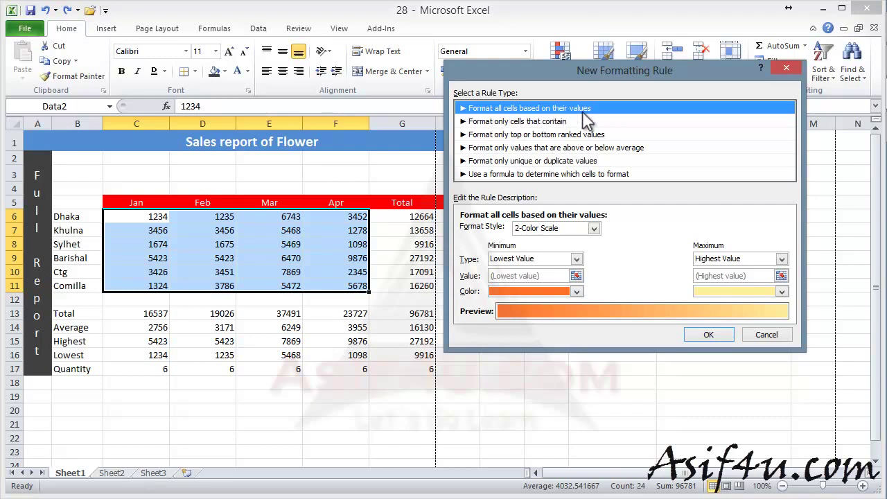
click(593, 228)
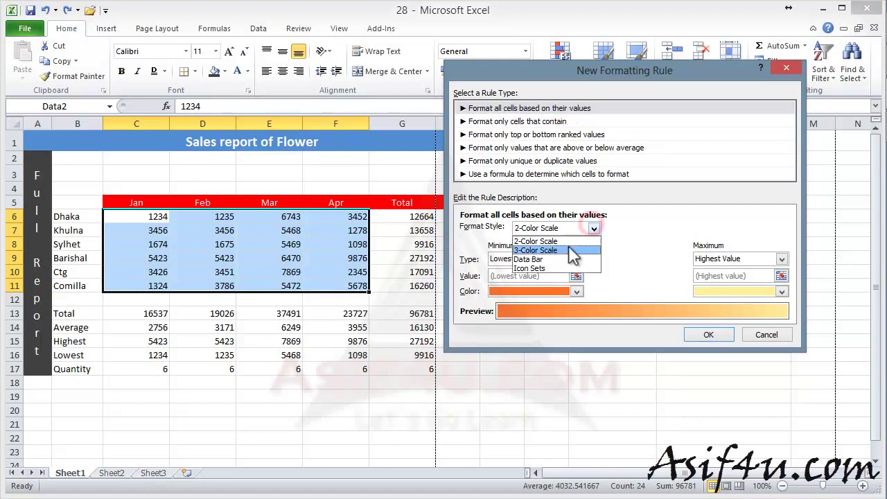
click(566, 250)
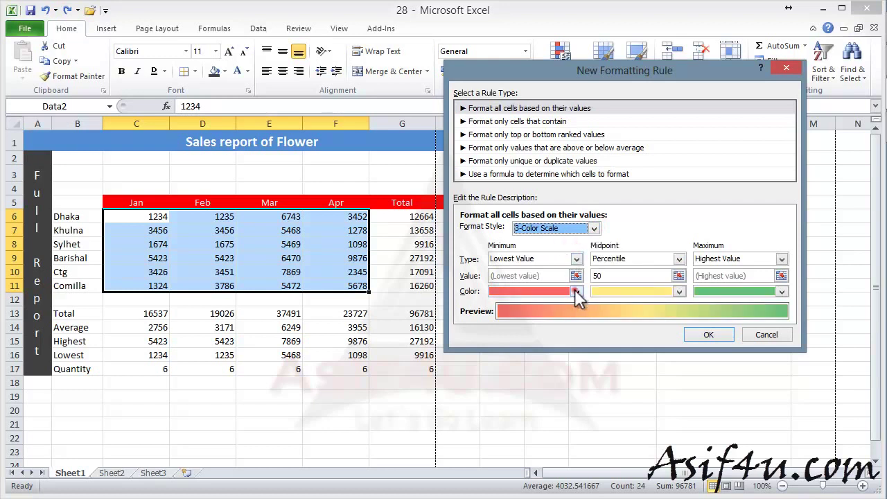
- Set the scale's minimum to light olive green, midpoint to medium olive green and maximum to dark olive green, and apply the rule
click(576, 292)
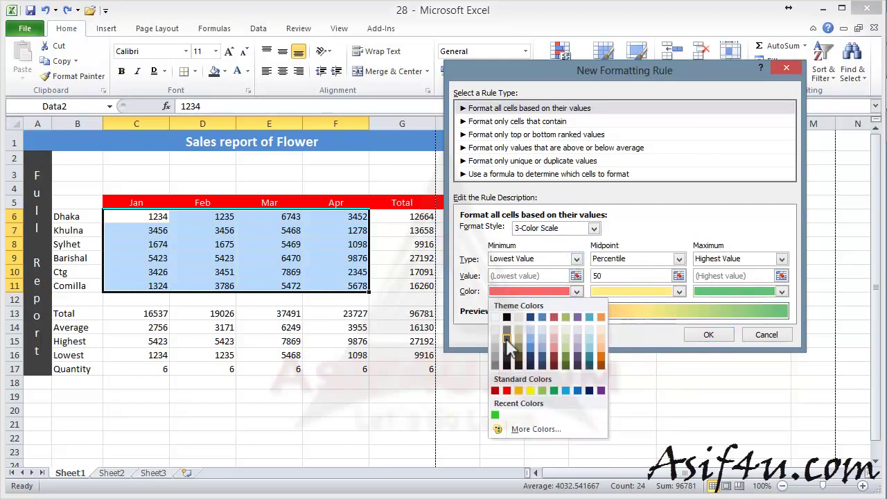
click(566, 337)
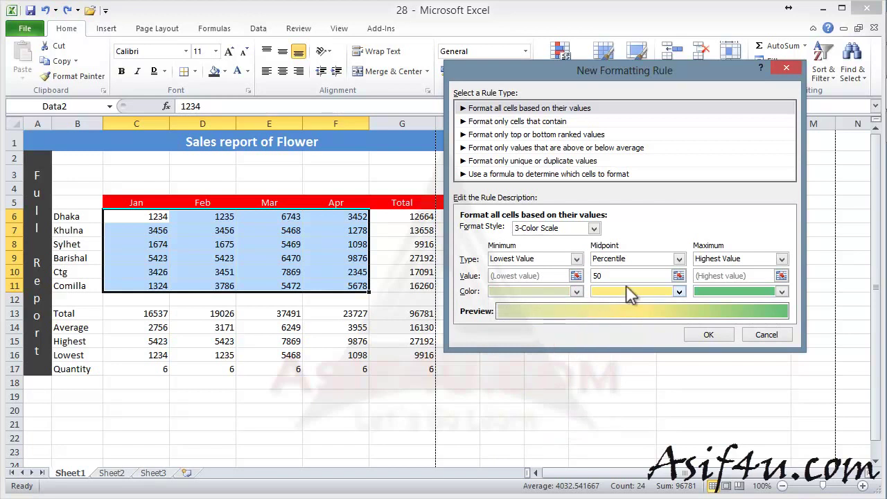
click(681, 290)
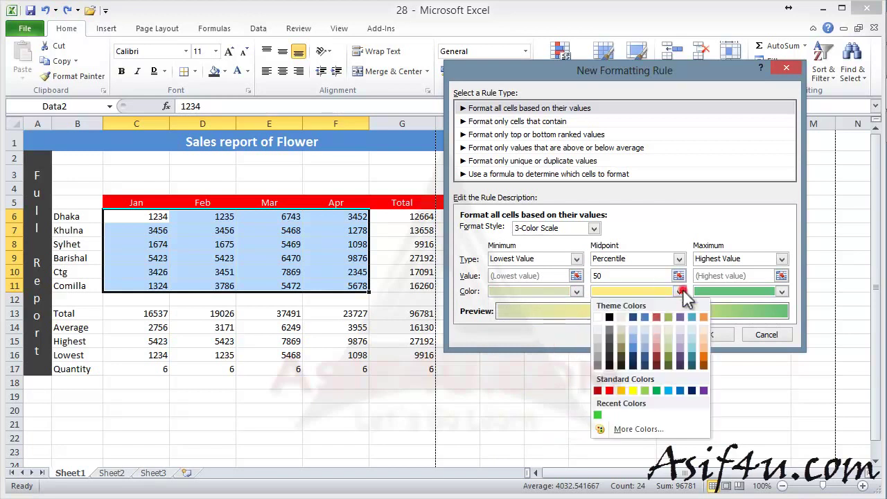
click(668, 358)
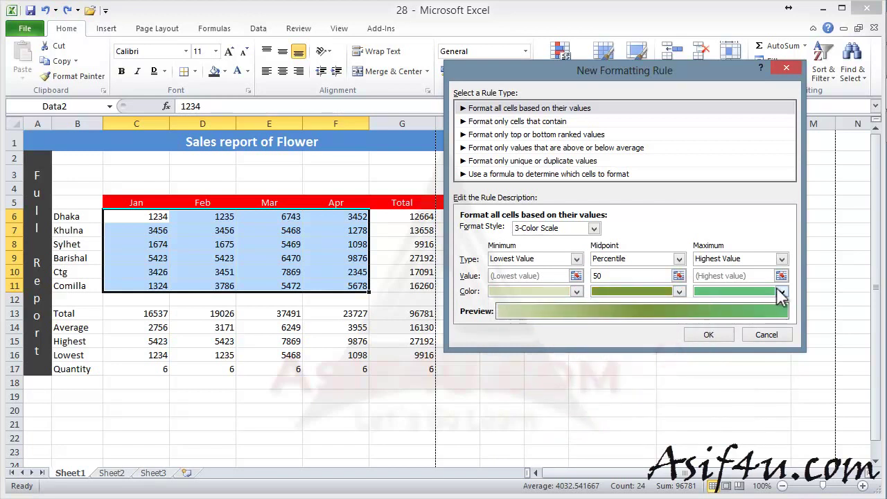
click(782, 291)
click(770, 364)
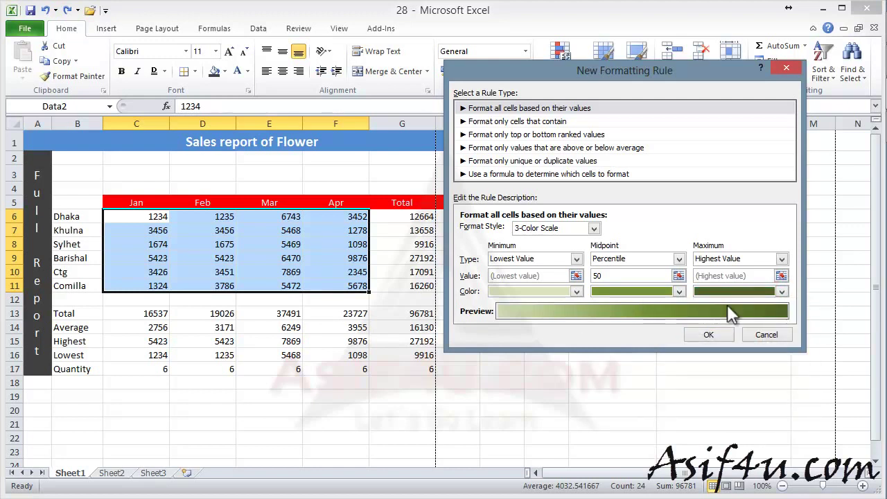
click(710, 334)
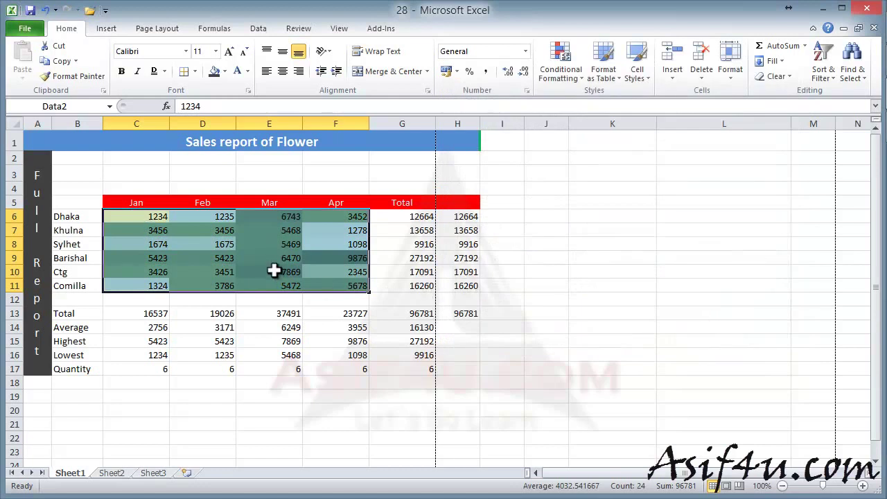
click(596, 296)
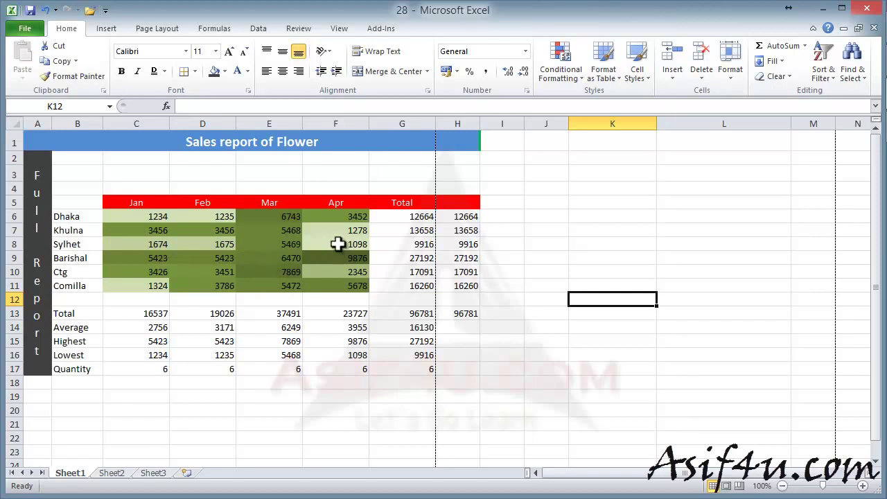
- Start a new formatting rule for Barishal's Apr cell that formats only cells with a value greater than 9875
click(333, 244)
click(344, 260)
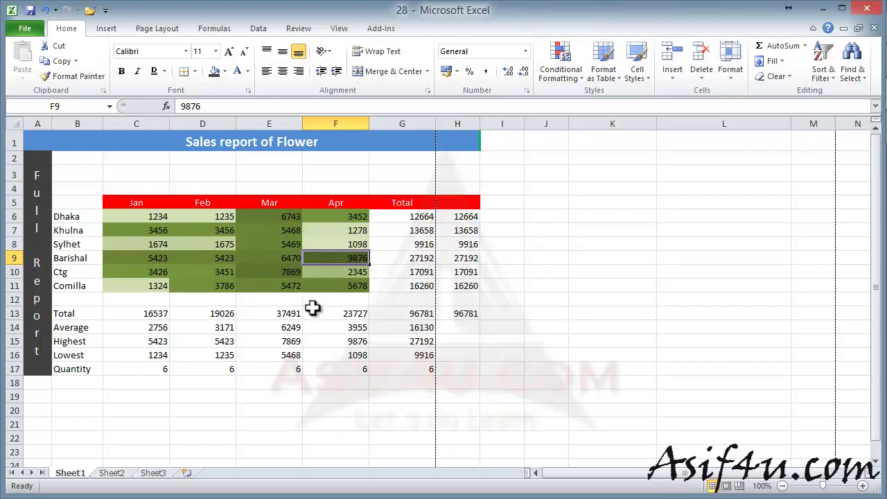
click(336, 245)
click(346, 260)
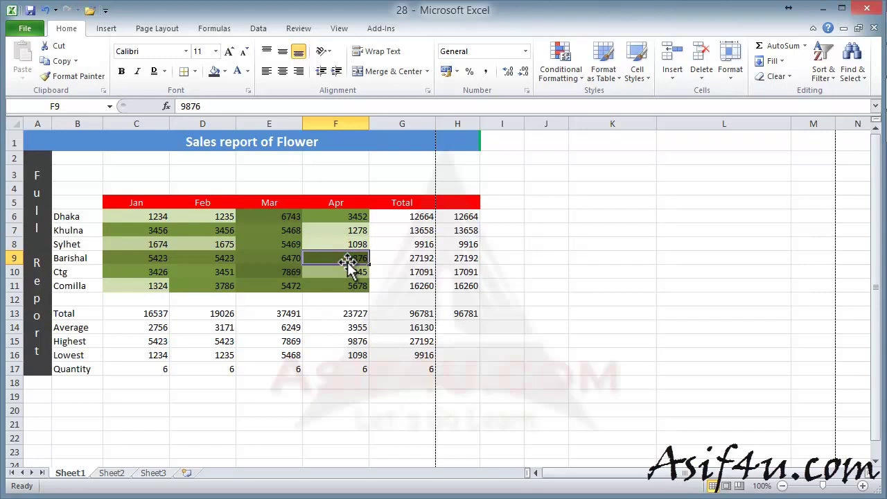
click(575, 80)
click(570, 247)
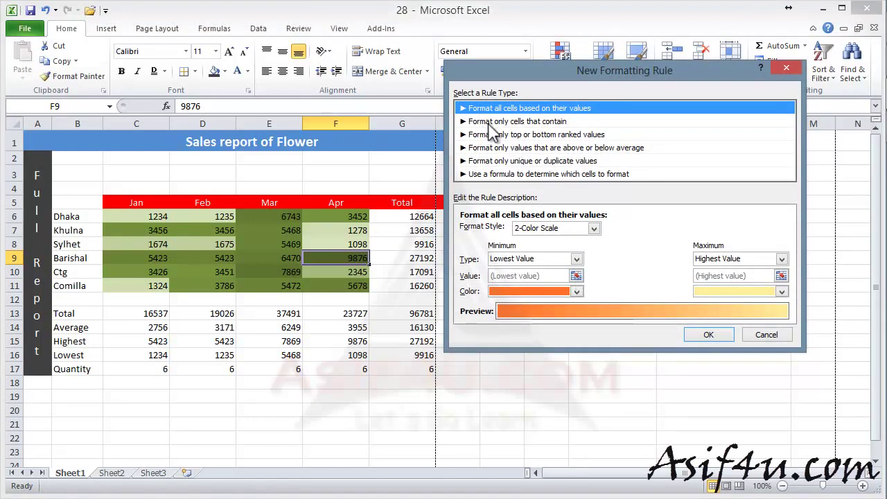
click(512, 121)
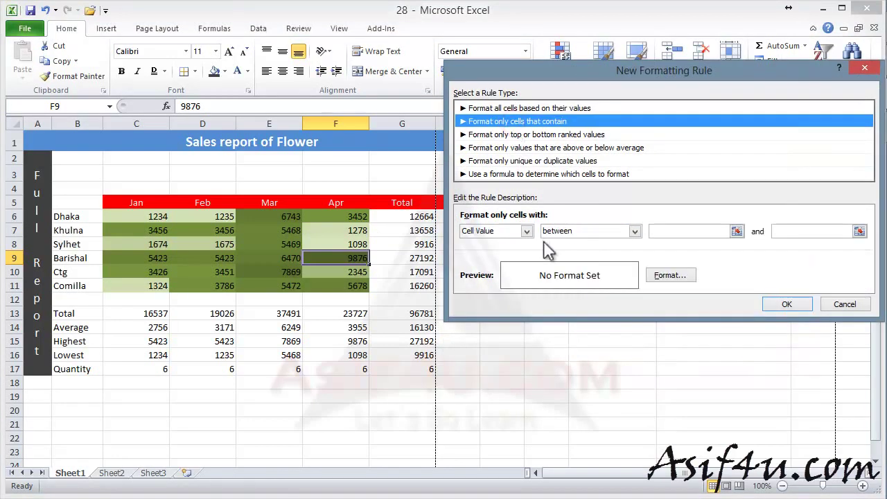
click(617, 234)
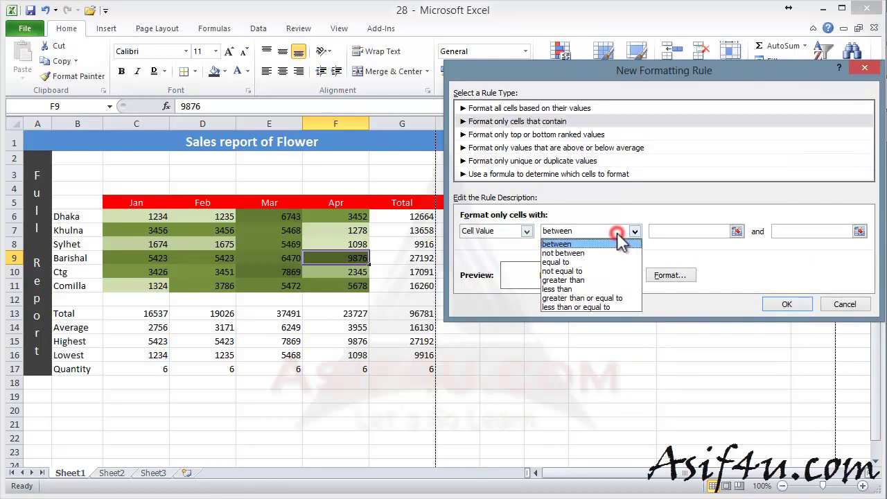
click(589, 281)
click(679, 233)
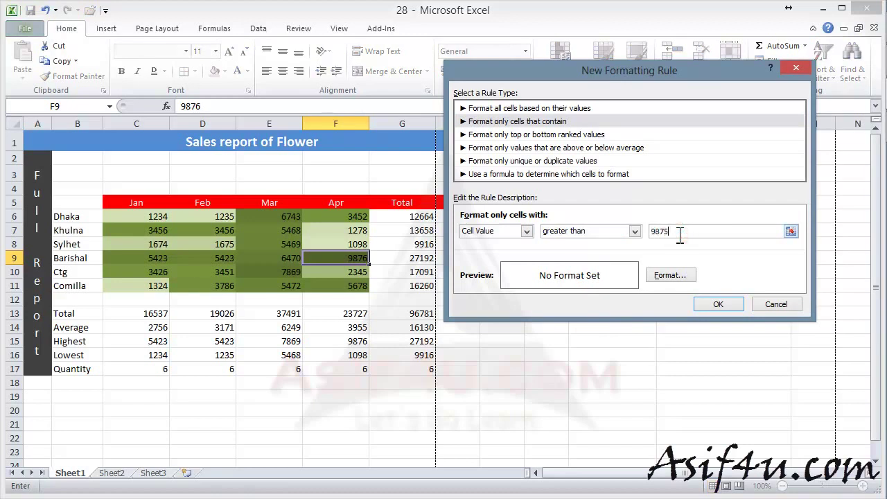
- Give the rule a medium blue fill, apply it, and check the Apr cells of Barishal and Comilla
click(659, 275)
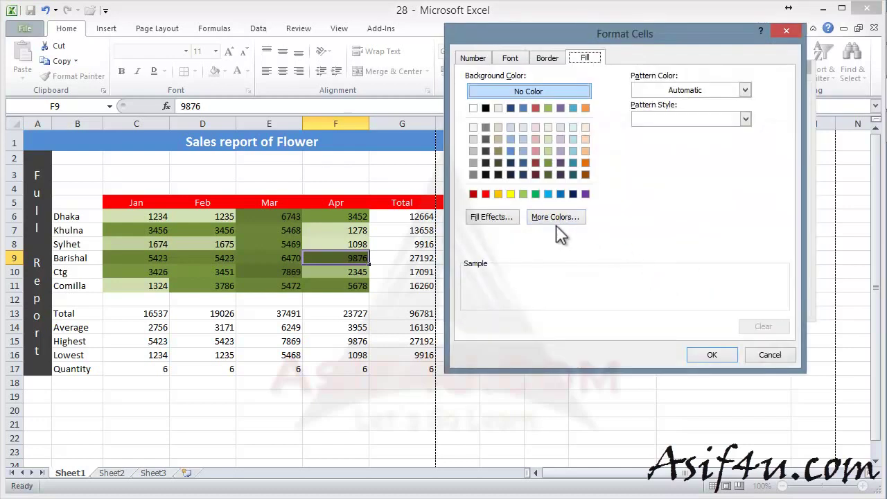
click(473, 127)
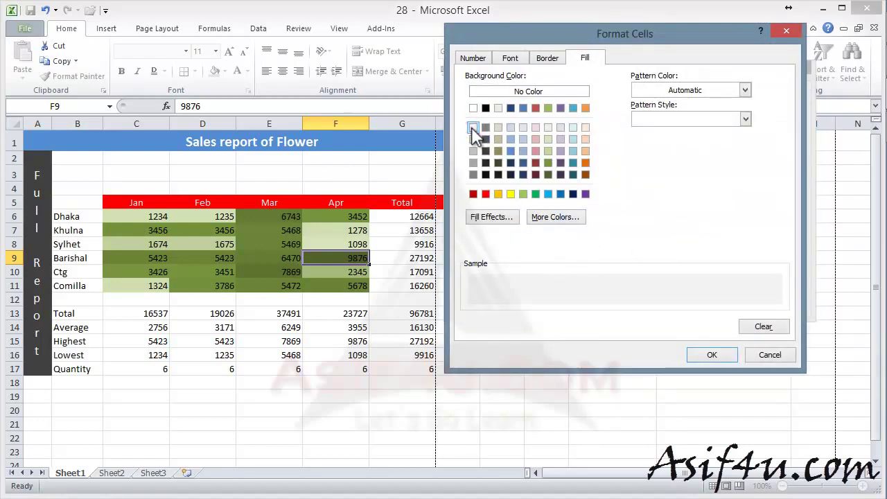
click(510, 151)
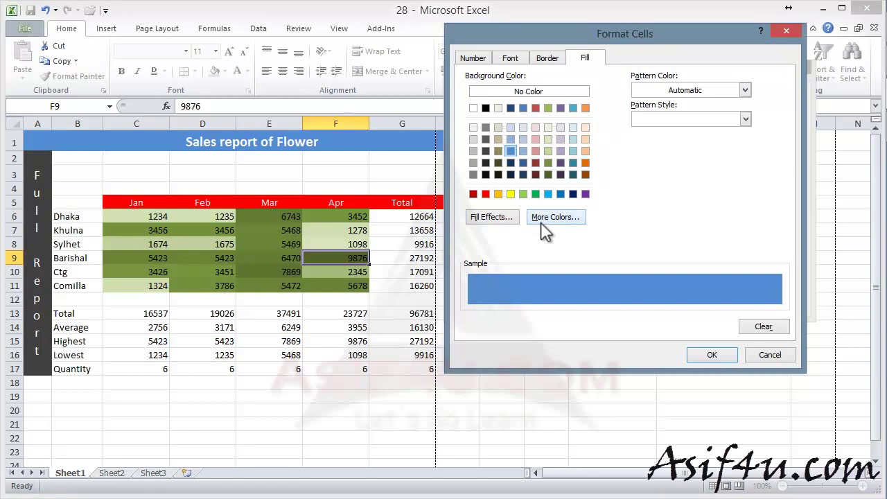
click(510, 57)
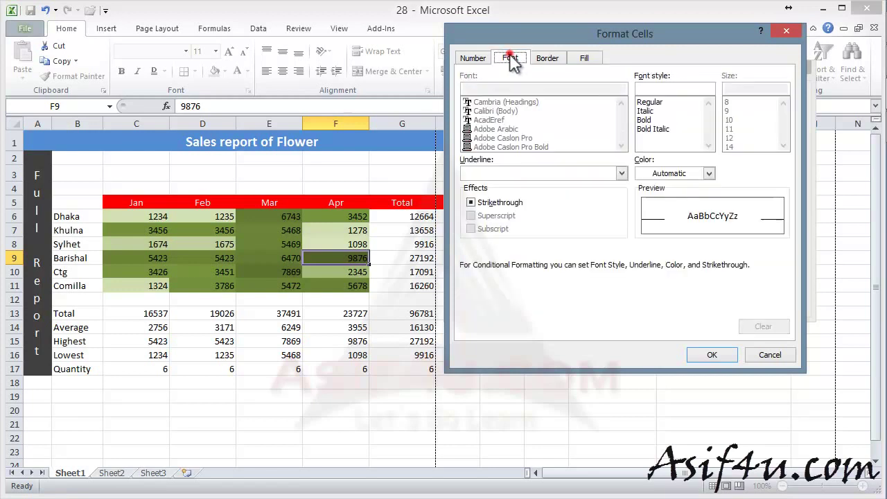
click(712, 355)
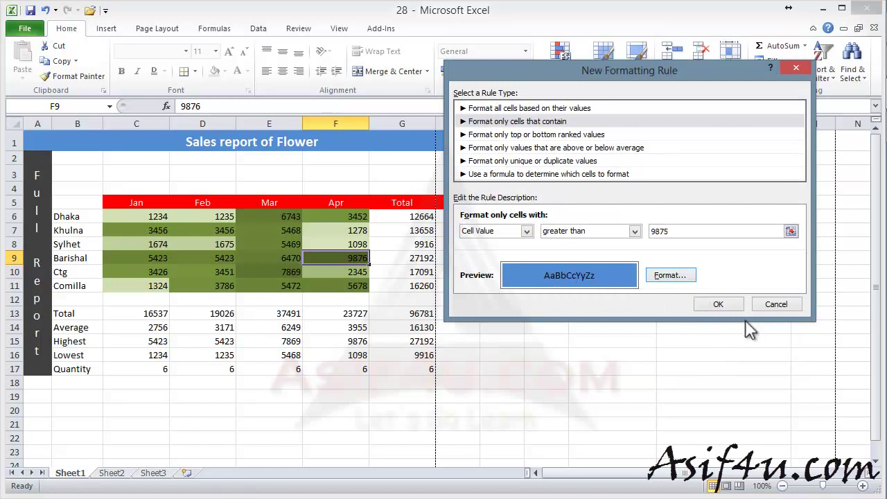
click(718, 303)
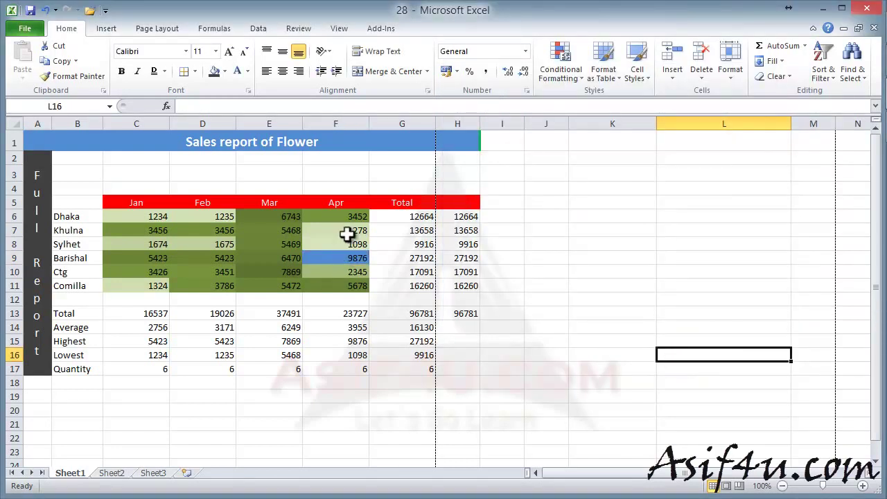
click(334, 259)
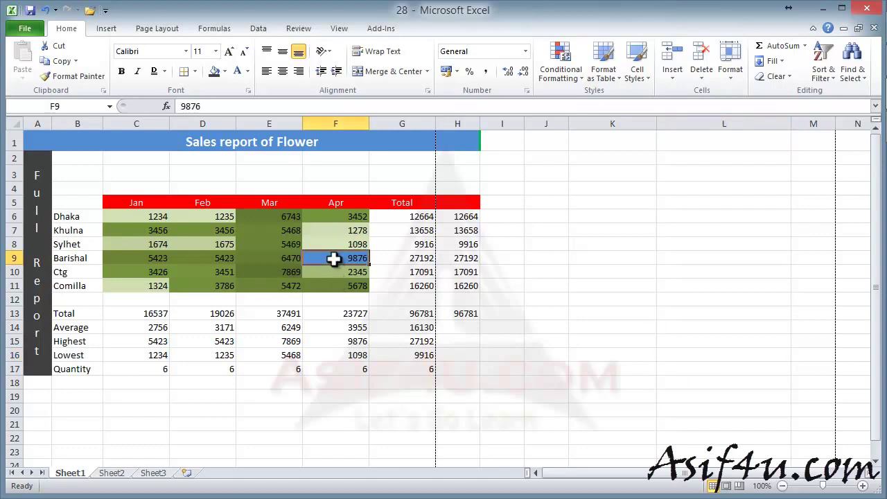
click(335, 286)
click(331, 259)
click(582, 282)
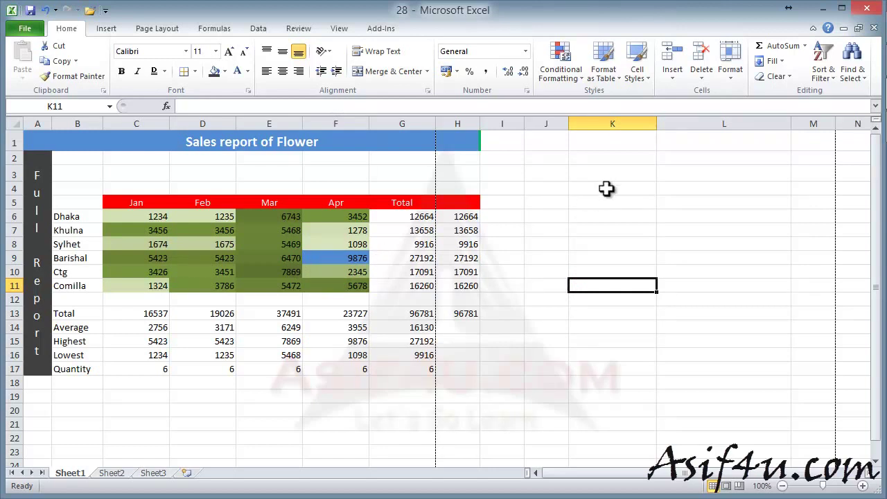
click(578, 78)
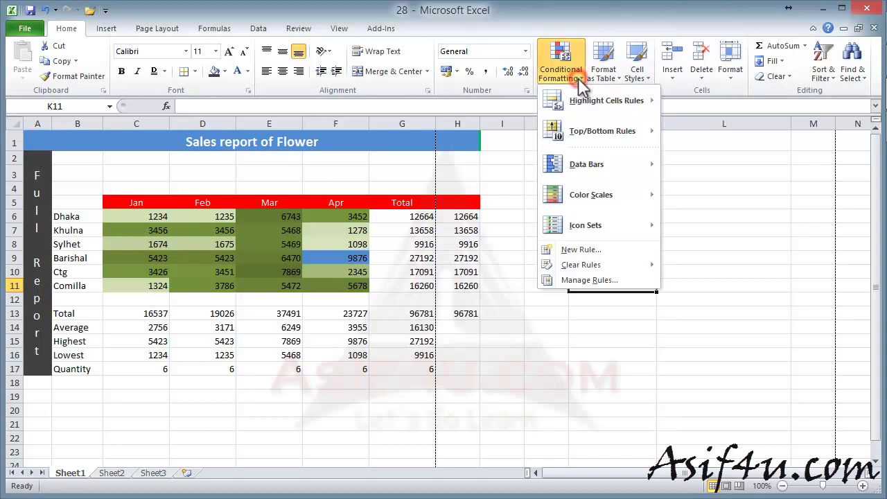
click(594, 281)
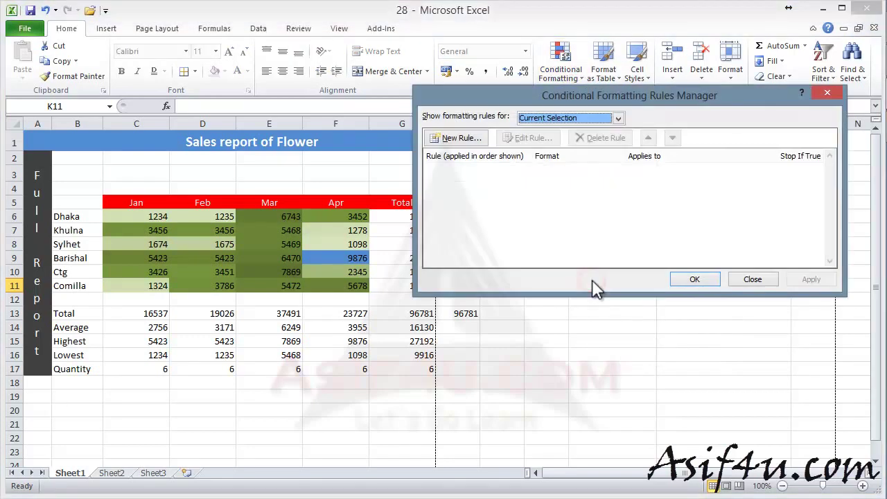
click(617, 118)
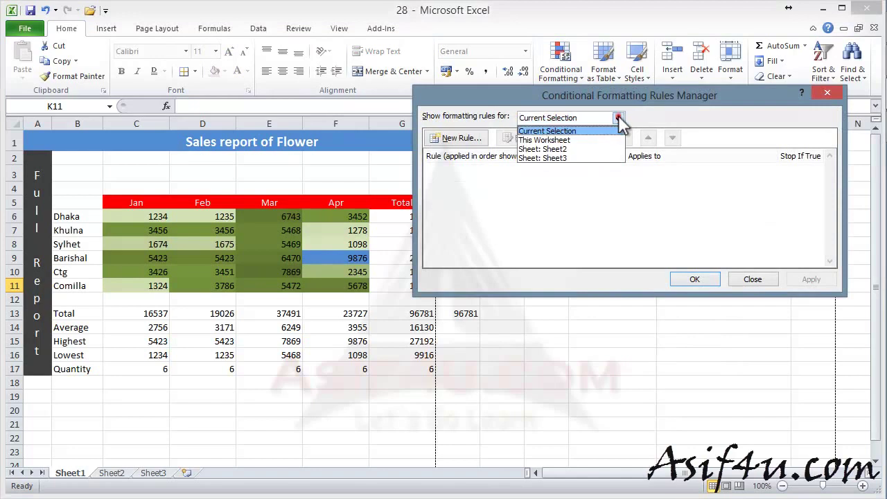
click(590, 189)
click(753, 279)
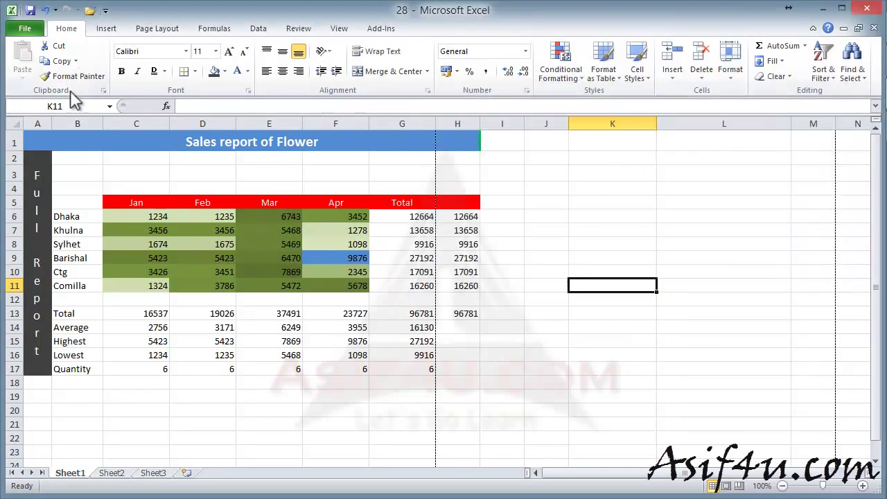
- Select the Data2 range and review its conditional formatting rules in the Rules Manager
click(109, 106)
click(80, 135)
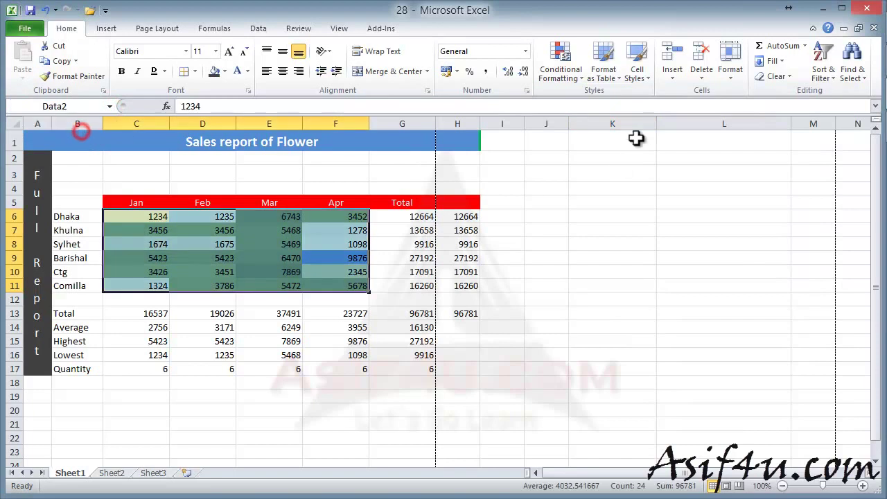
click(564, 78)
click(588, 279)
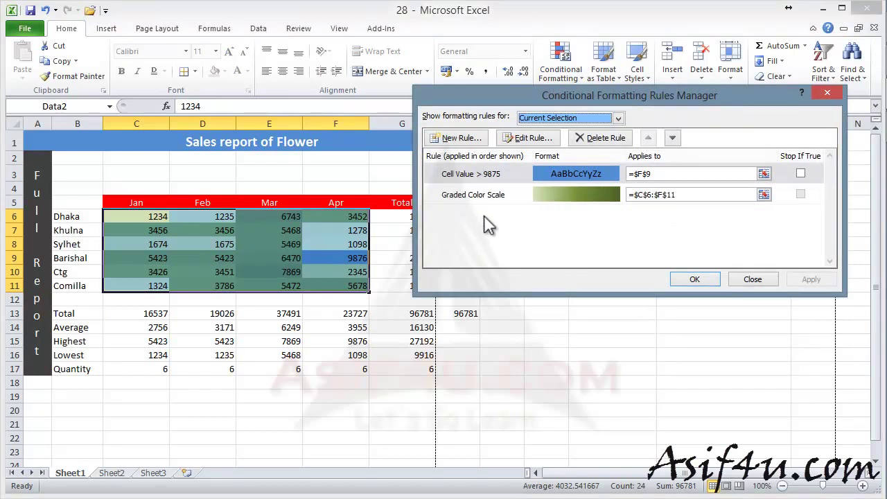
click(496, 177)
click(491, 196)
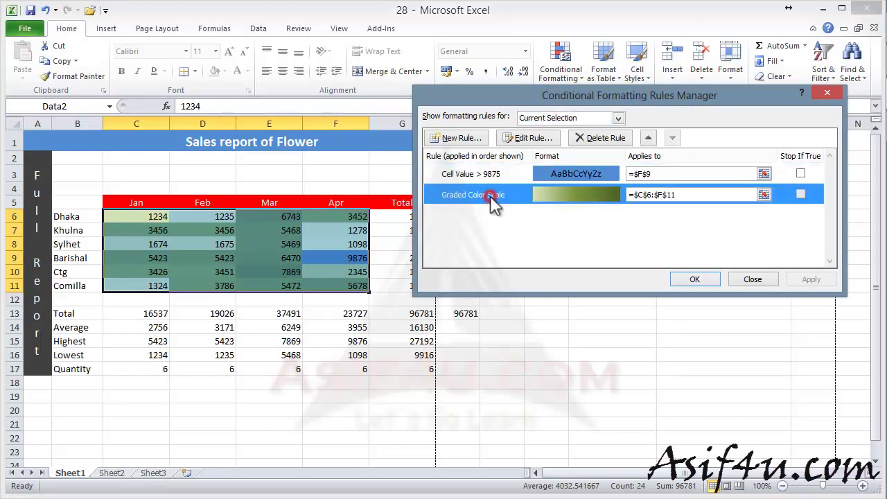
- Edit the blue-fill rule on Barishal's Apr cell to format values greater than 3000, and apply the change
click(504, 179)
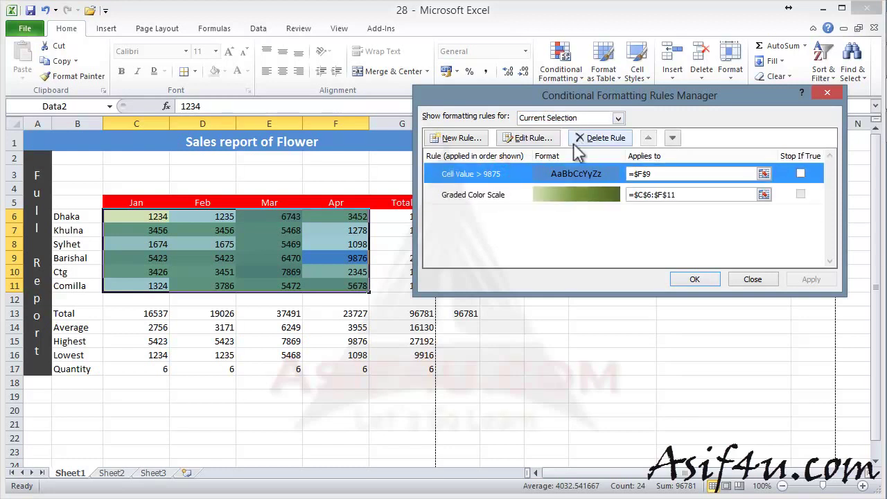
click(541, 138)
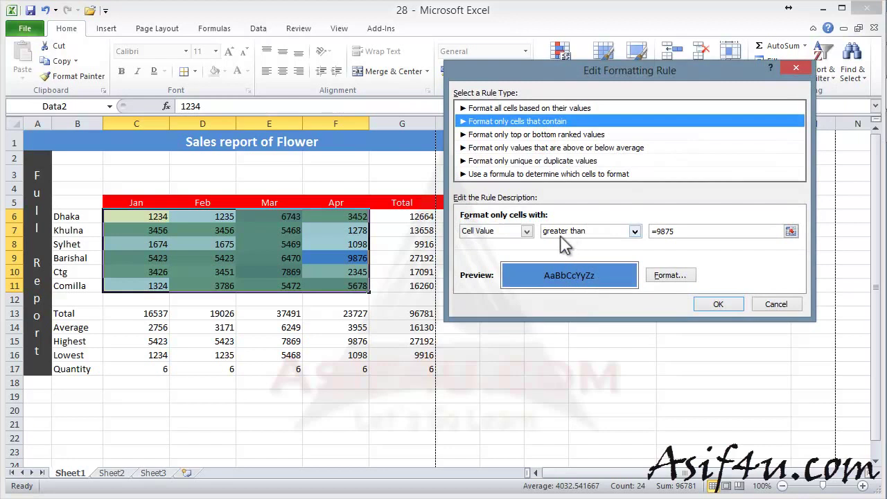
click(688, 231)
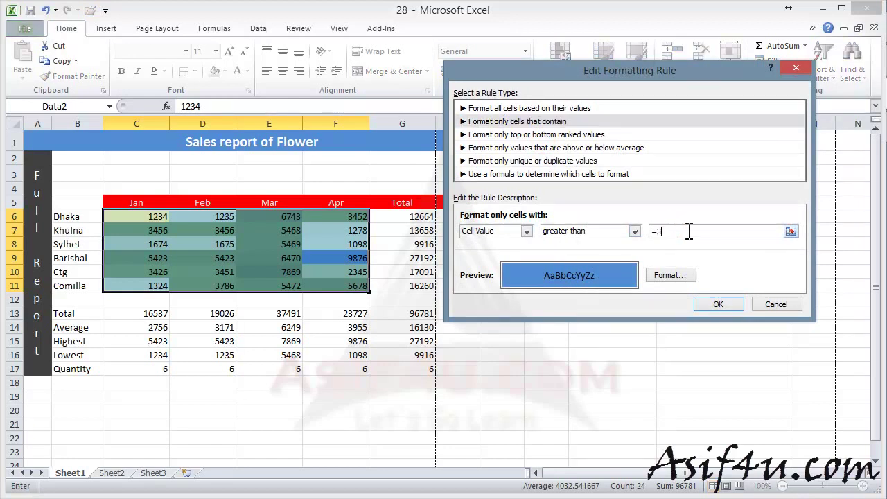
click(715, 304)
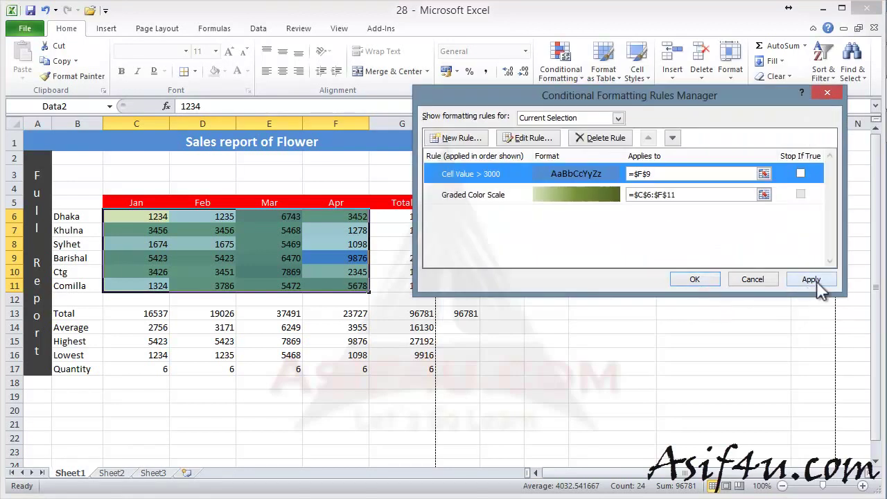
click(811, 280)
click(704, 280)
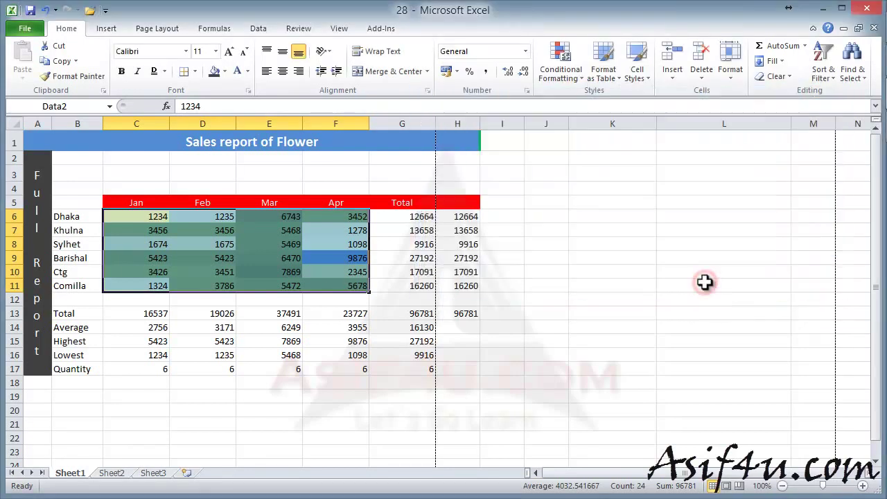
click(654, 327)
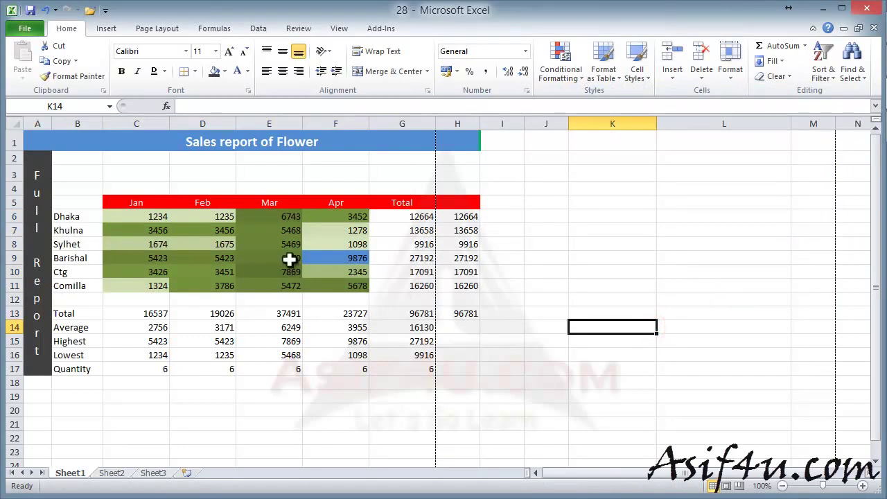
- Clear the conditional formatting rules from the entire sheet
click(576, 81)
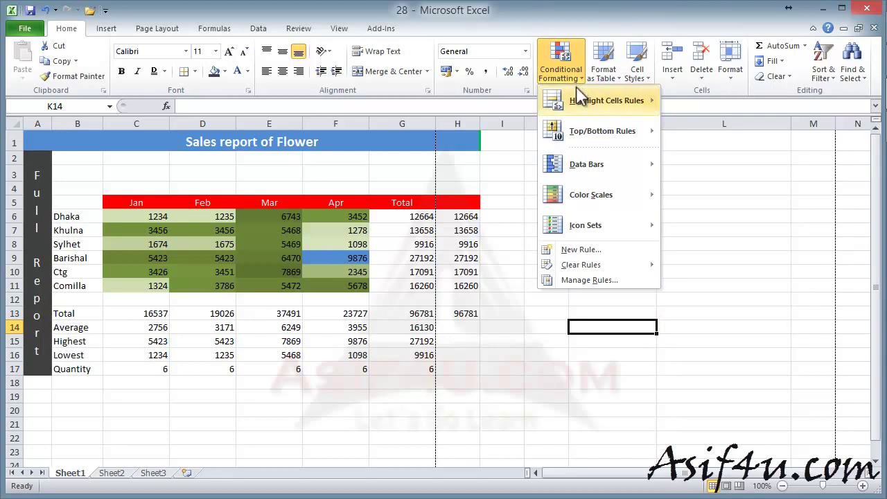
click(492, 165)
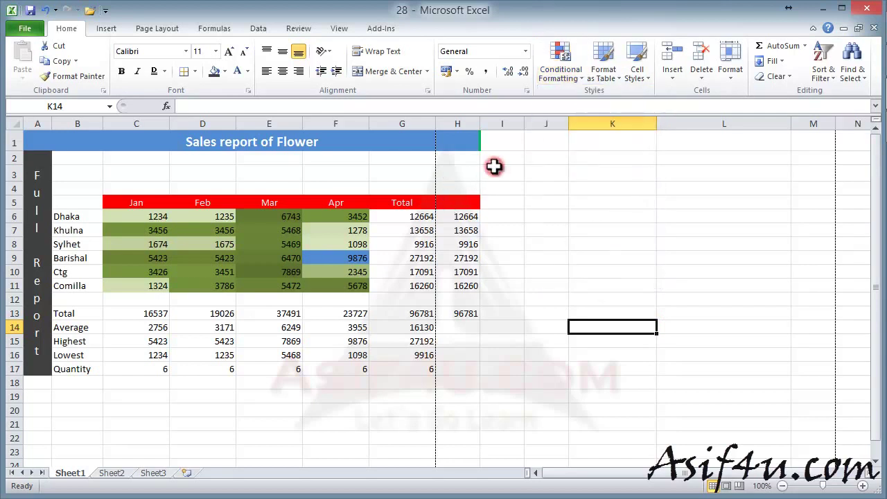
click(581, 78)
mouse_move(610, 266)
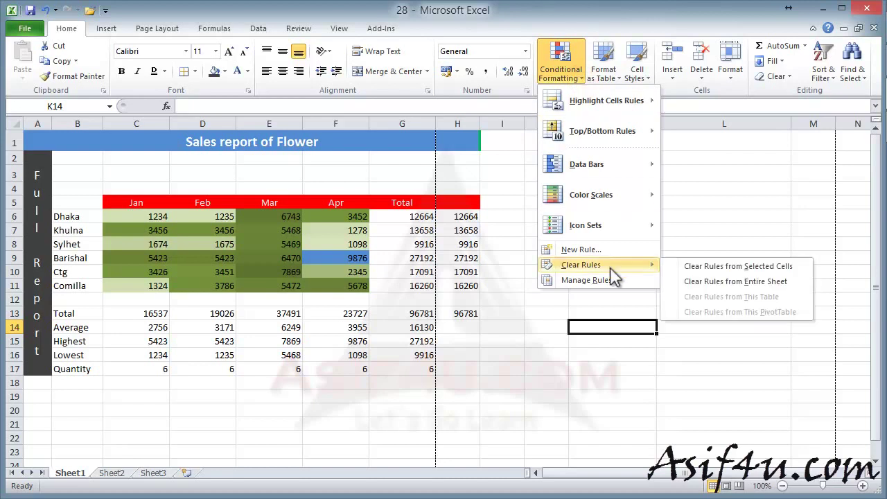
click(740, 279)
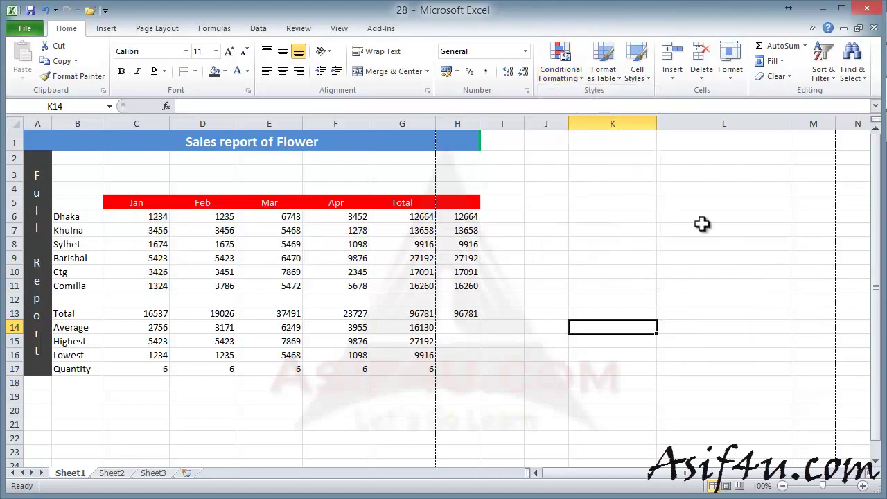